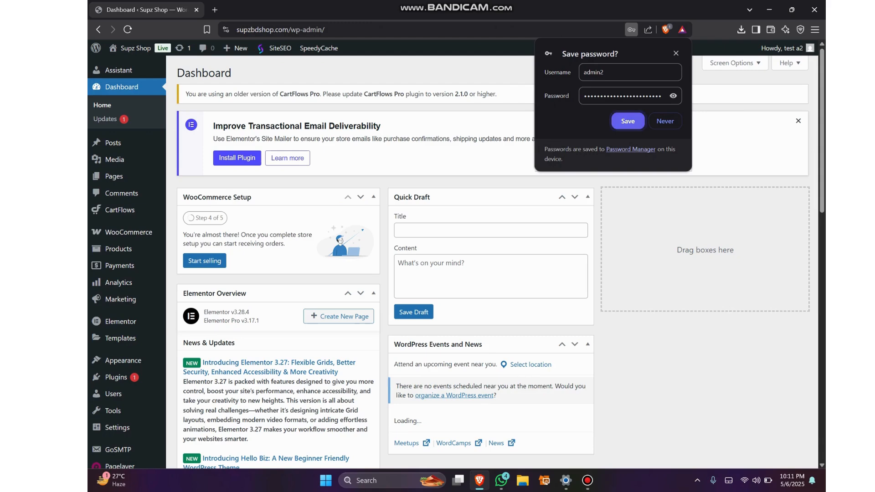
# Save the site login in the browser and open the WooCommerce orders list in a new tab
pyautogui.click(628, 121)
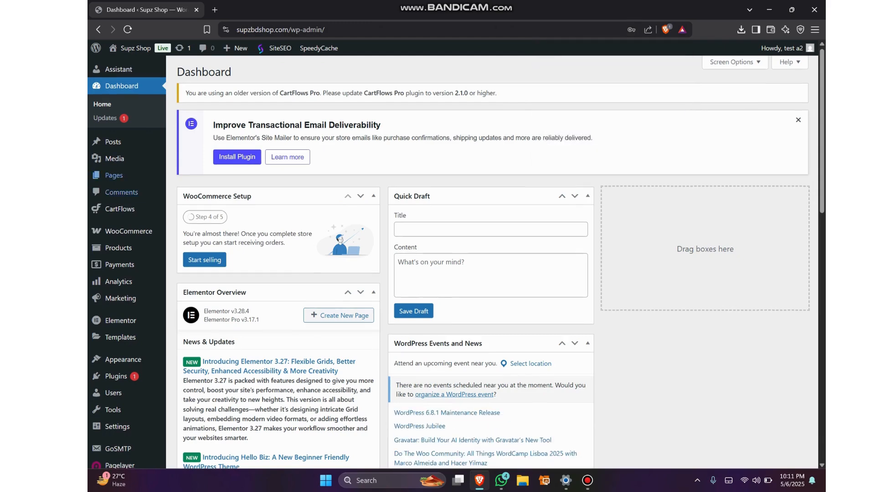
pyautogui.scroll(-3, 122, 200)
pyautogui.scroll(2, 122, 205)
pyautogui.hotkey('ctrl', '-')
pyautogui.moveTo(123, 213)
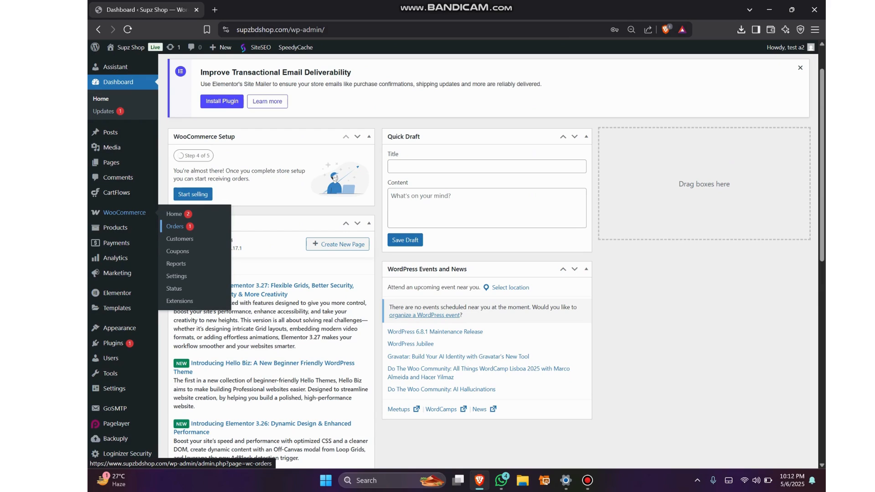
pyautogui.middleClick(174, 226)
pyautogui.click(264, 10)
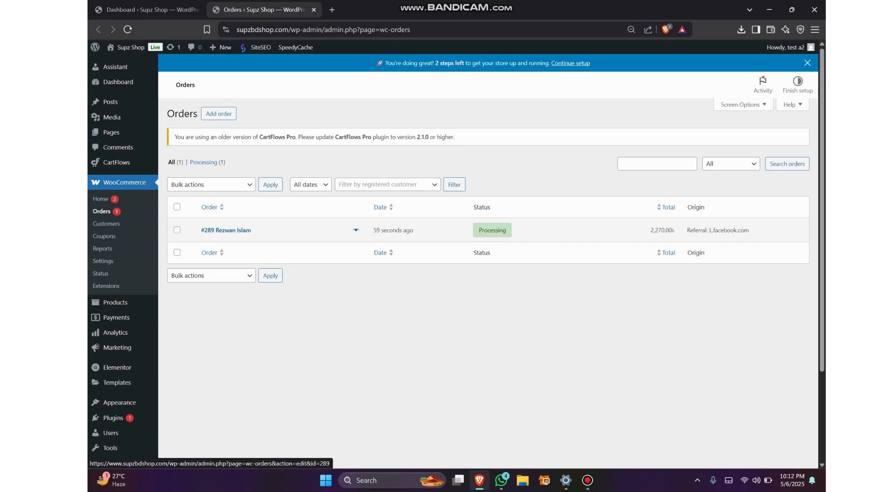
# Open the processing order in a new tab and review its billing details, custom fields and ordered items
pyautogui.middleClick(226, 231)
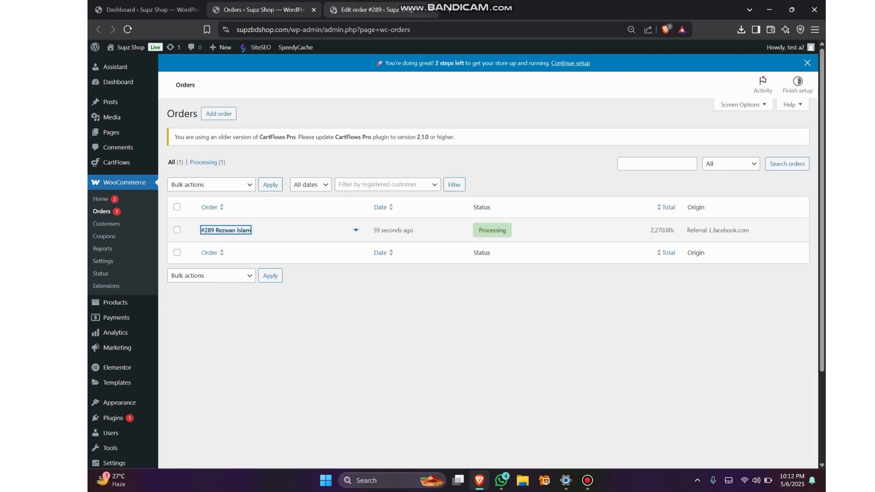
pyautogui.click(374, 9)
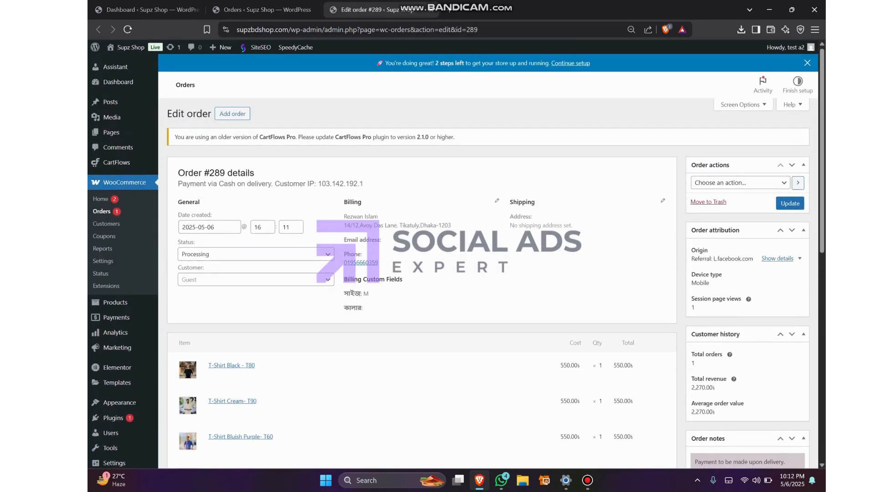
pyautogui.moveTo(347, 217); pyautogui.dragTo(381, 240)
pyautogui.click(410, 241)
pyautogui.scroll(-3, 437, 264)
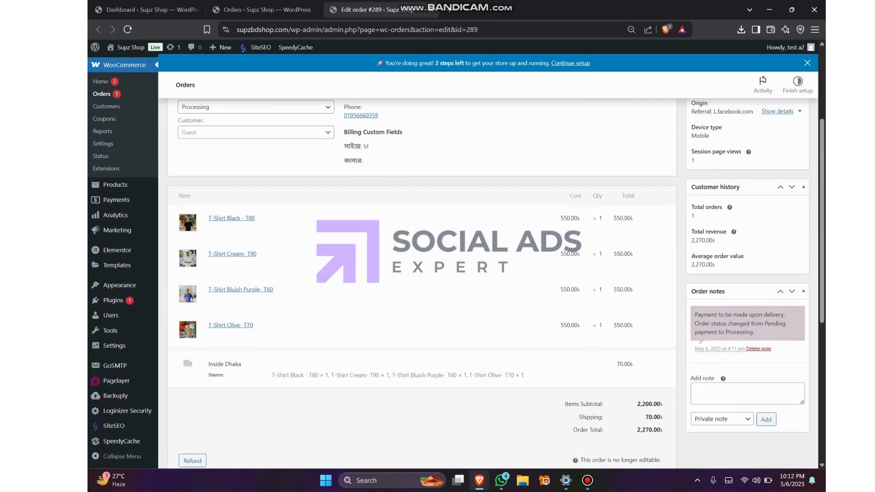
pyautogui.scroll(2, 438, 264)
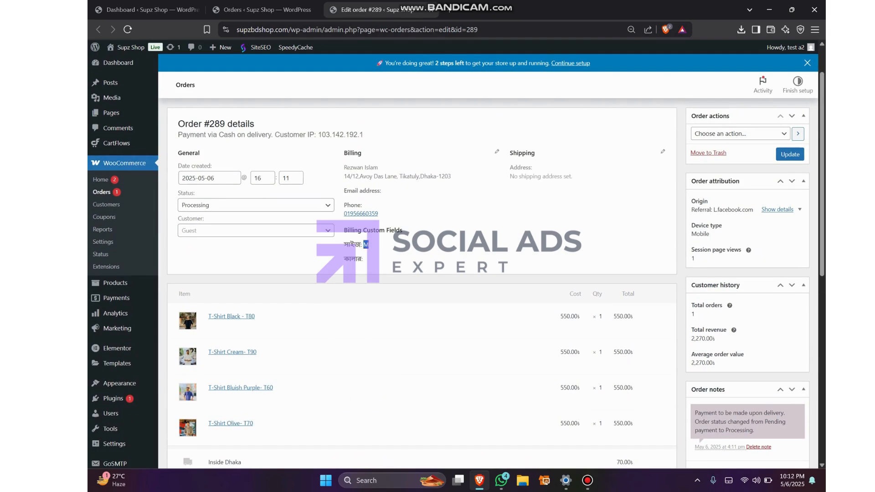
pyautogui.scroll(2, 437, 264)
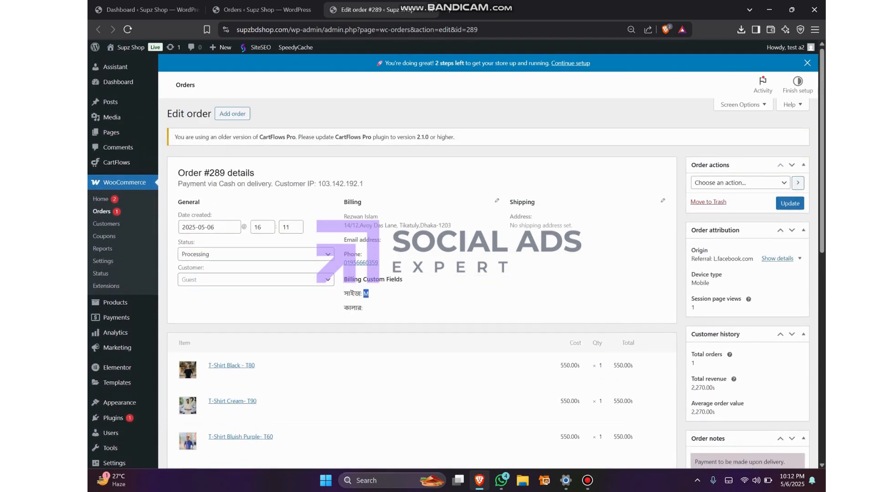
pyautogui.moveTo(344, 216); pyautogui.dragTo(451, 225)
pyautogui.scroll(-1, 456, 265)
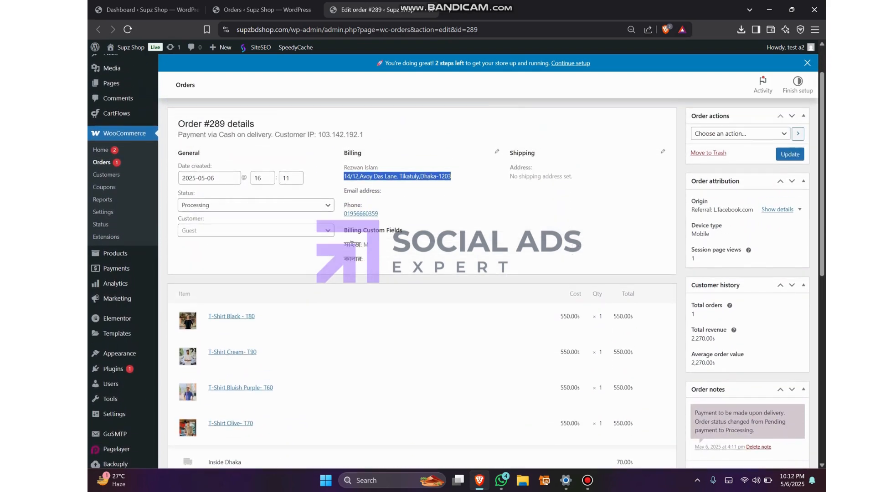
pyautogui.click(410, 203)
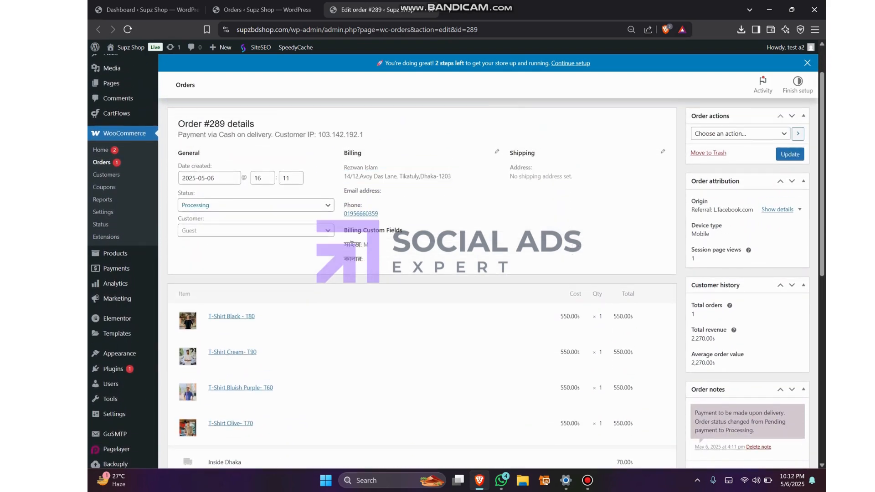
# Set the order's status to Cancelled and update the order
pyautogui.click(255, 205)
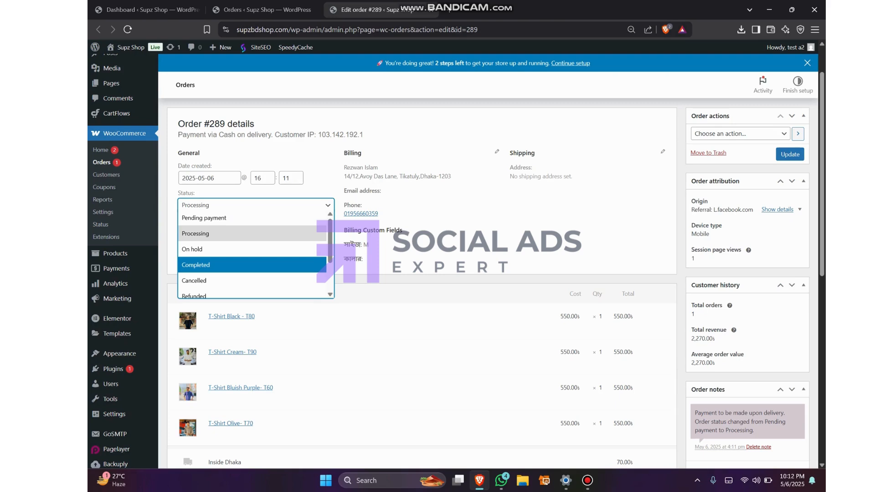
pyautogui.press('Return')
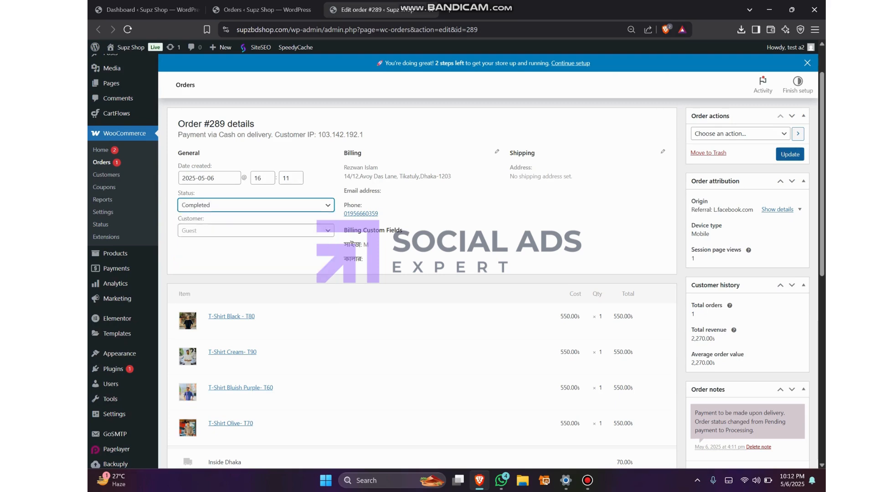
pyautogui.click(256, 205)
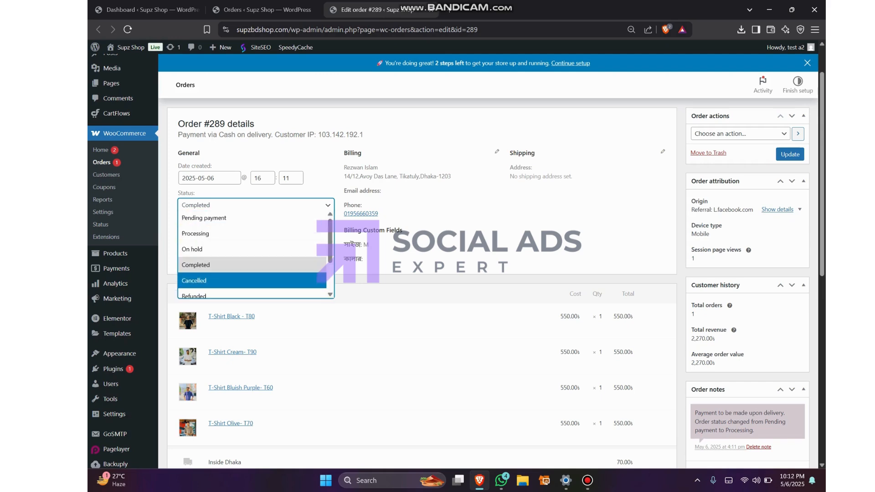
pyautogui.press('Return')
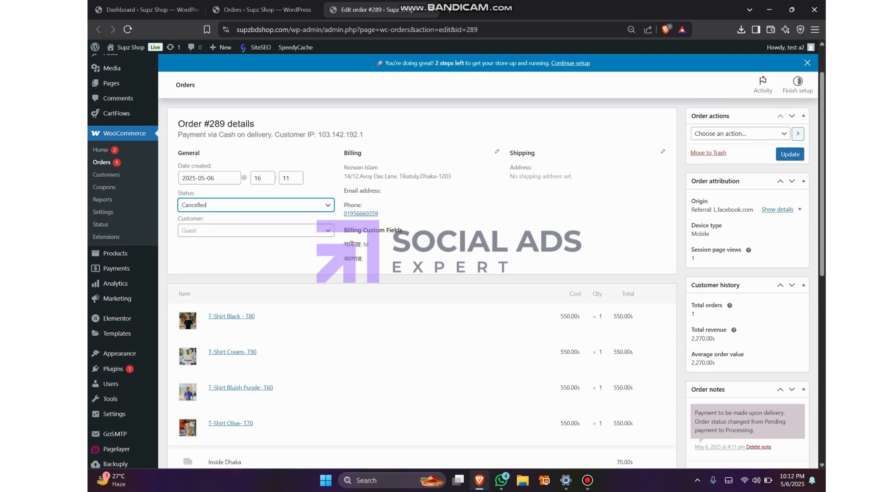
pyautogui.click(790, 154)
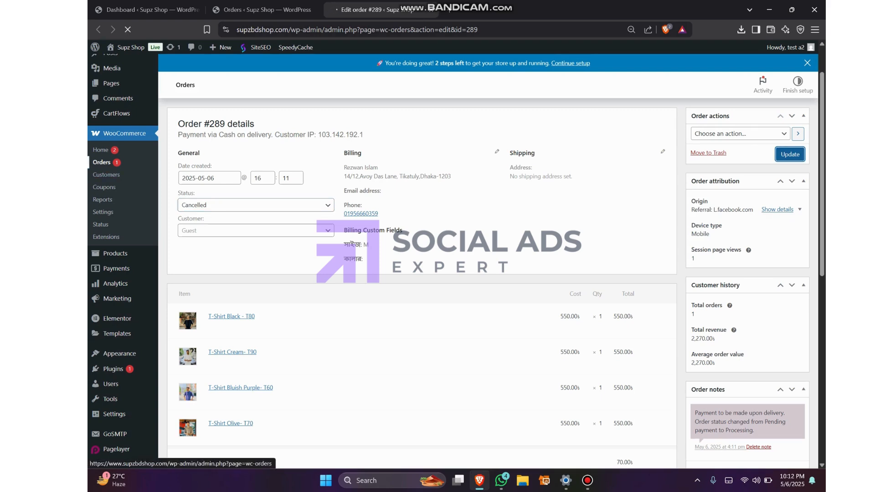
# Open the newer processing order from the orders list, set its status to Completed and update it
pyautogui.click(102, 162)
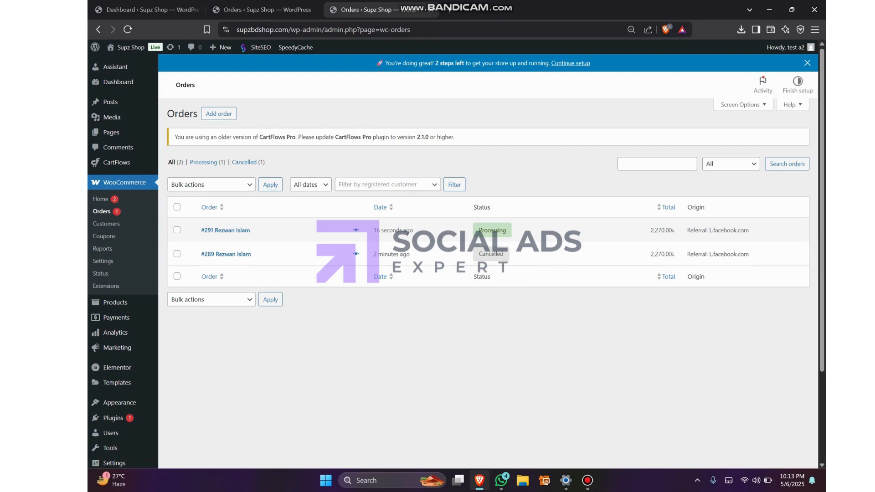
pyautogui.click(226, 230)
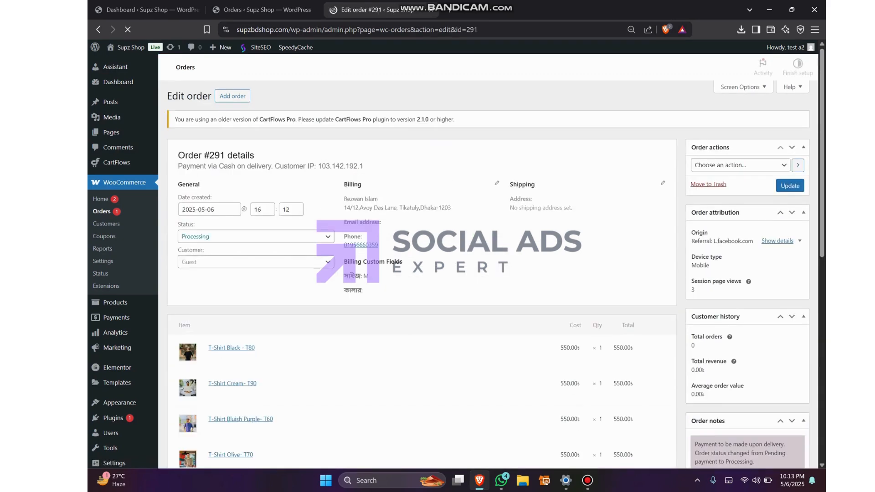
pyautogui.click(246, 237)
pyautogui.click(252, 296)
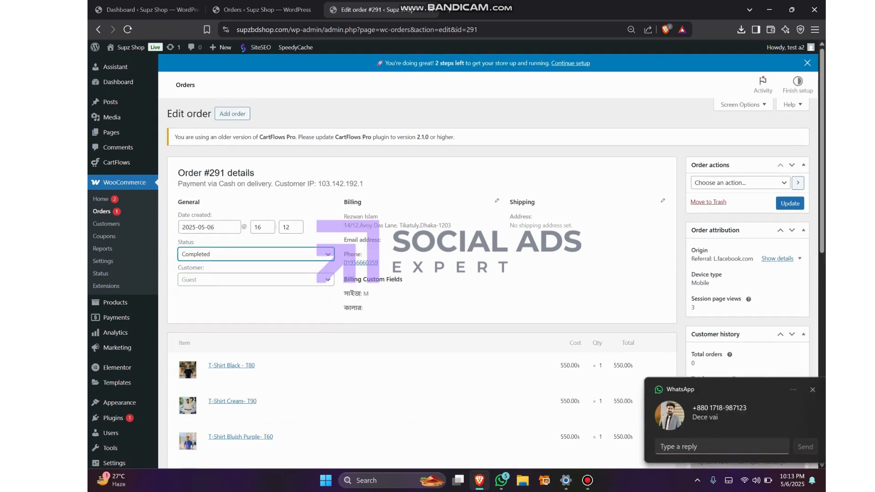
pyautogui.click(789, 203)
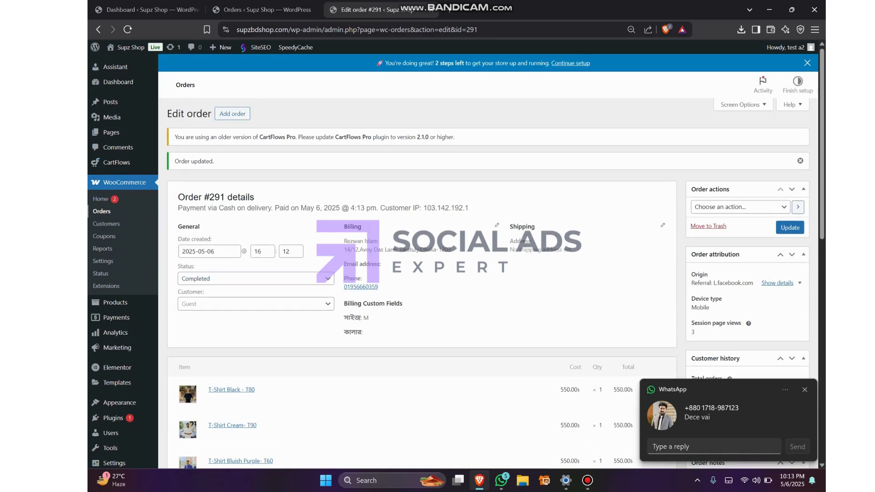
# Return to the orders list and check the statuses of both orders
pyautogui.click(102, 211)
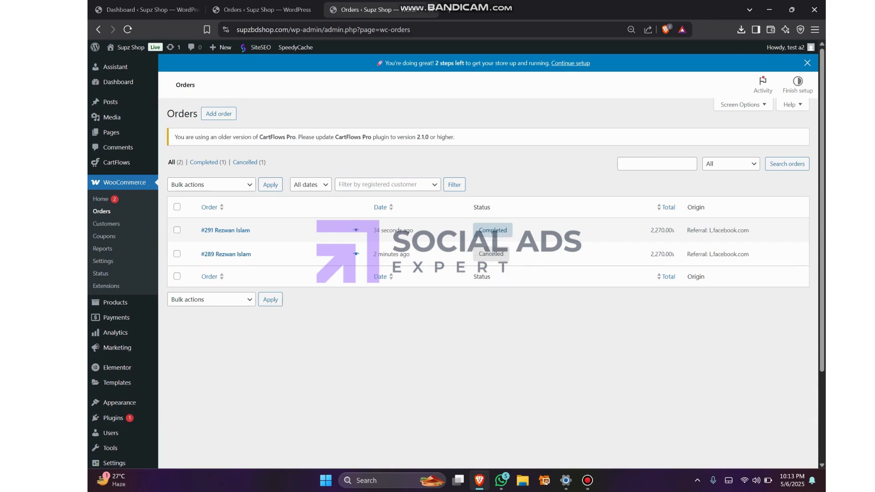
pyautogui.scroll(-2, 102, 155)
pyautogui.scroll(-1, 101, 164)
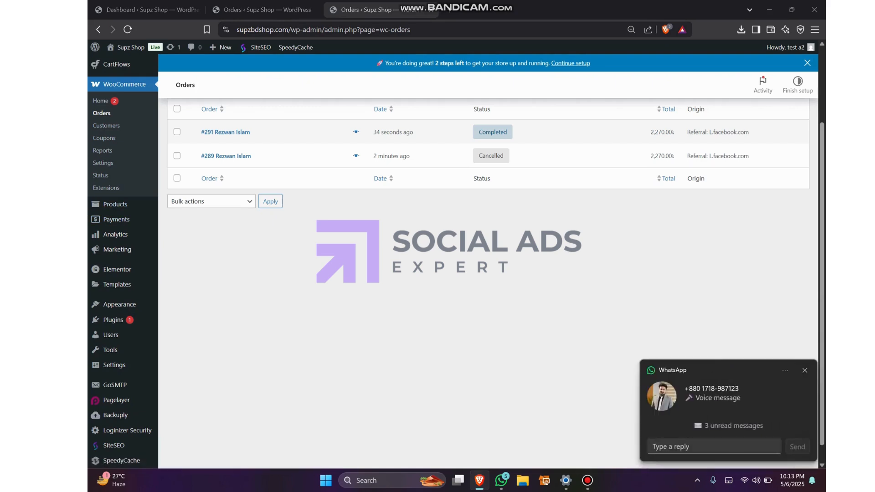
# Send the reply "ok" to the incoming WhatsApp message from its notification
pyautogui.click(669, 447)
pyautogui.write('ok')
pyautogui.press('Return')
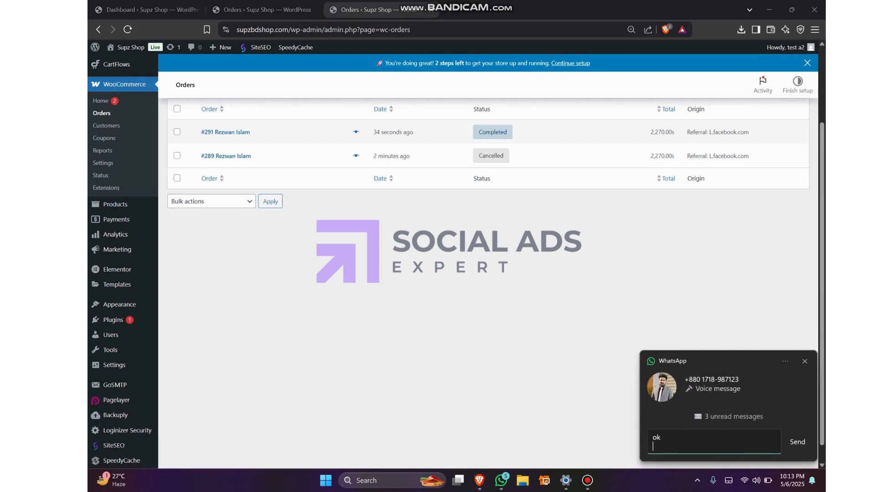
pyautogui.click(798, 441)
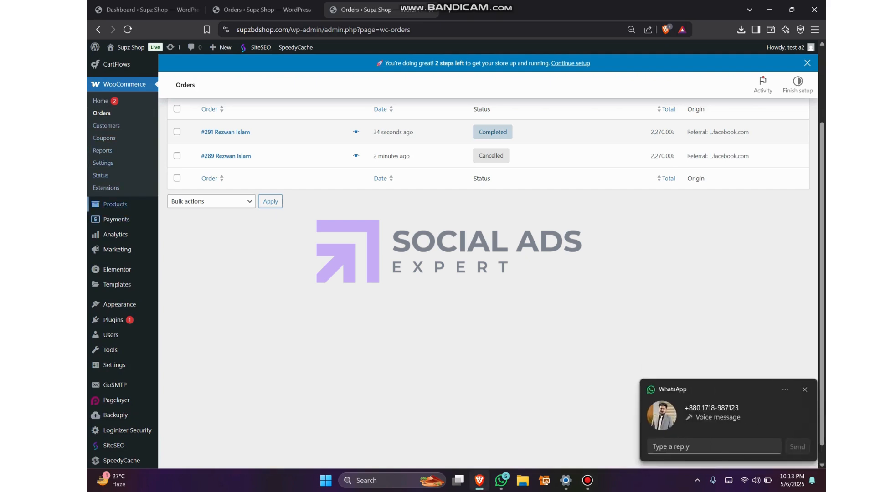
# Open the list of all products and dismiss the Elementor AI pack-shots notice
pyautogui.moveTo(120, 204)
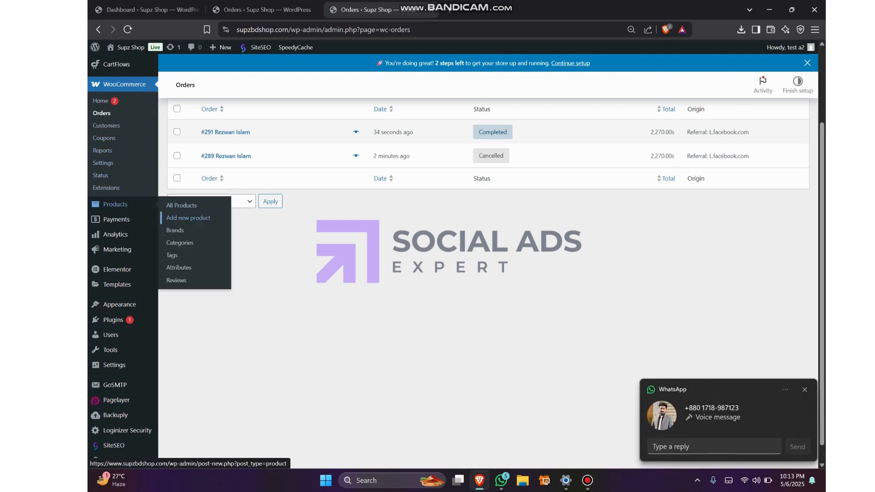
pyautogui.click(181, 205)
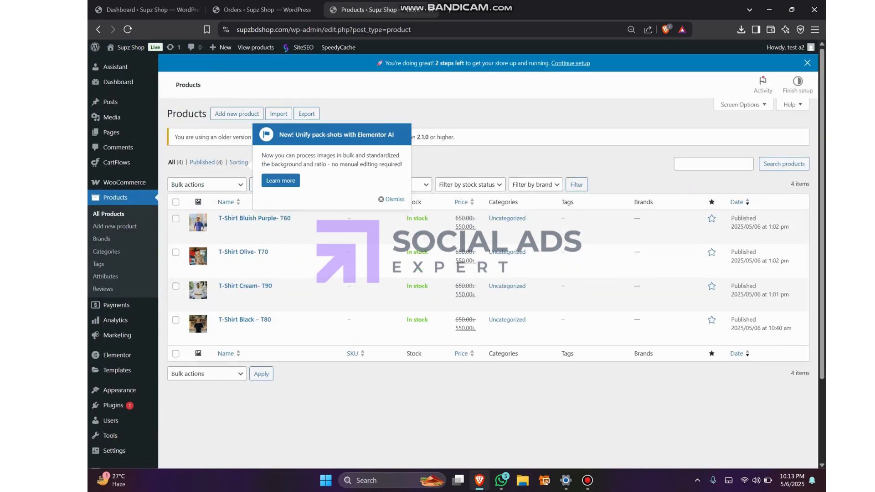
pyautogui.click(391, 199)
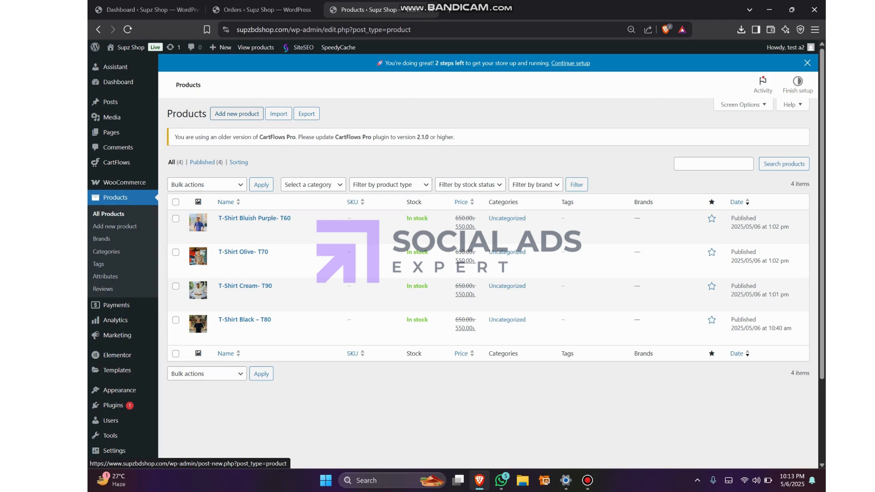
# Start a new product and name it "product 2"
pyautogui.click(236, 113)
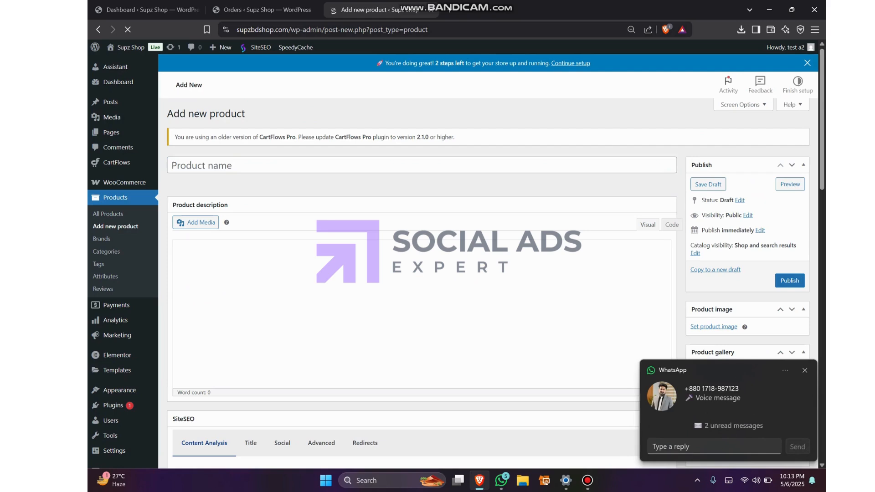
pyautogui.write('product')
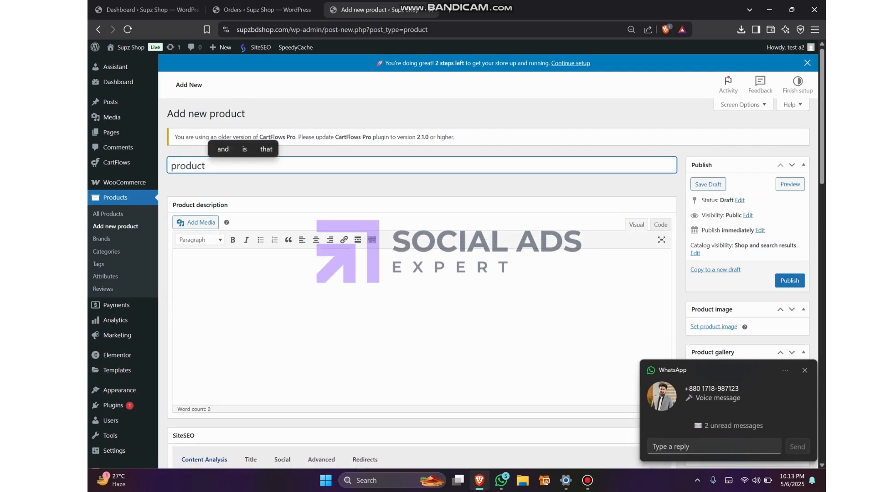
pyautogui.write(' 2')
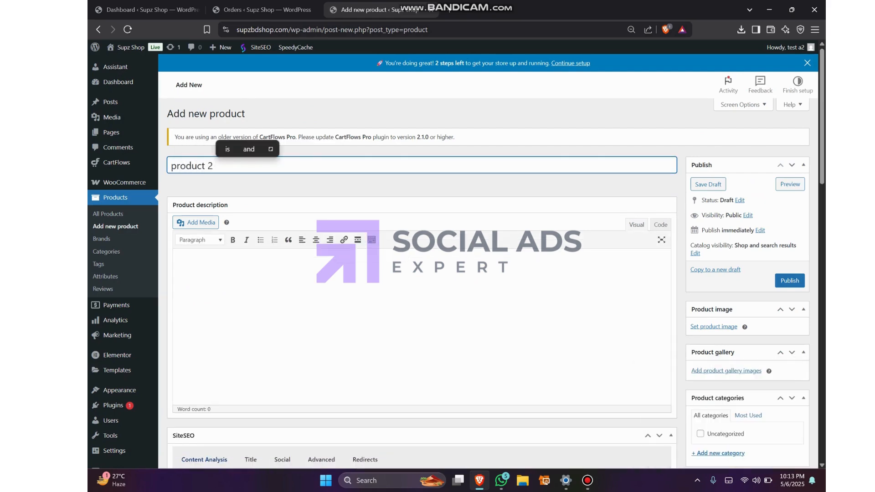
# Enter the three-paragraph product description "hsaf asf", "askasb" and "sjafl"
pyautogui.click(194, 271)
pyautogui.write('hsaf')
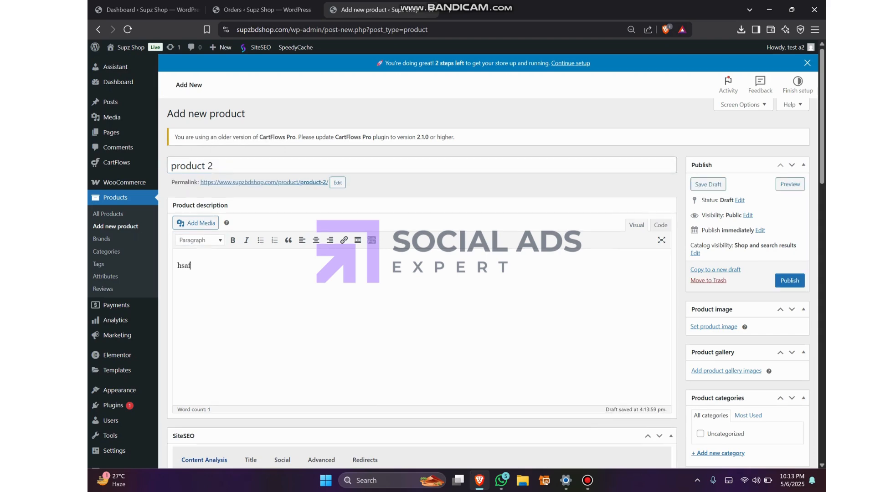
pyautogui.write(' asf')
pyautogui.press('Return')
pyautogui.write('askasb')
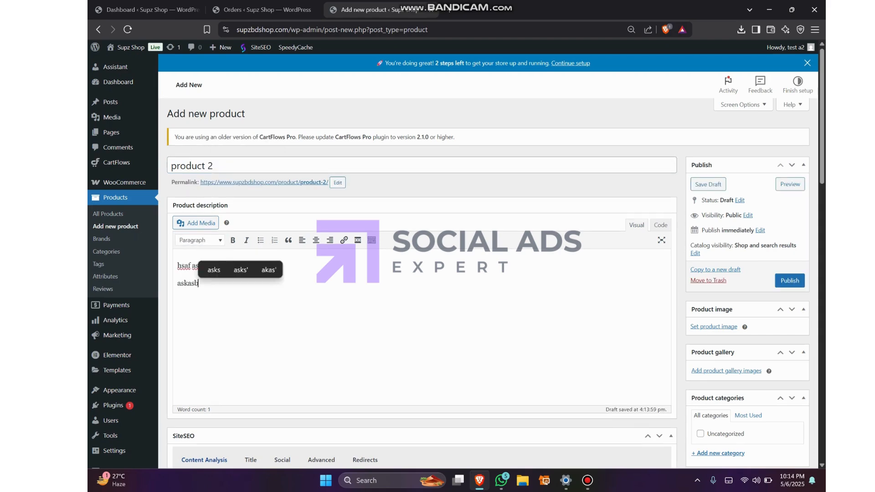
pyautogui.press('Return')
pyautogui.write('sjafl')
# Set the product image to Web-developmen-1920-x-1080-px-3.png from the media library
pyautogui.scroll(-3, 456, 255)
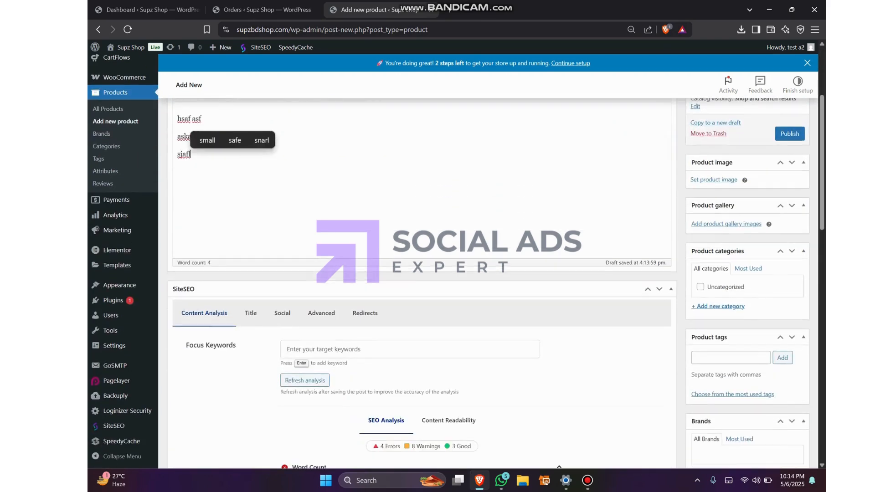
pyautogui.scroll(-2, 456, 255)
pyautogui.scroll(5, 456, 255)
pyautogui.scroll(-3, 456, 255)
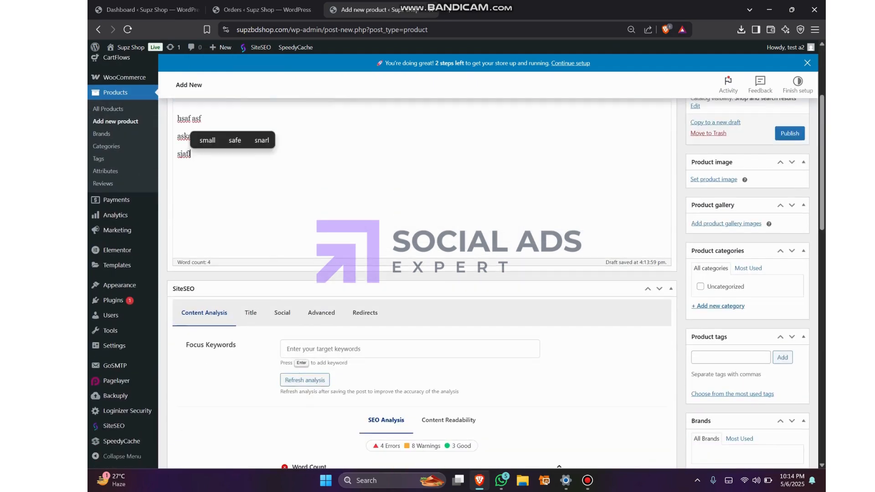
pyautogui.click(713, 180)
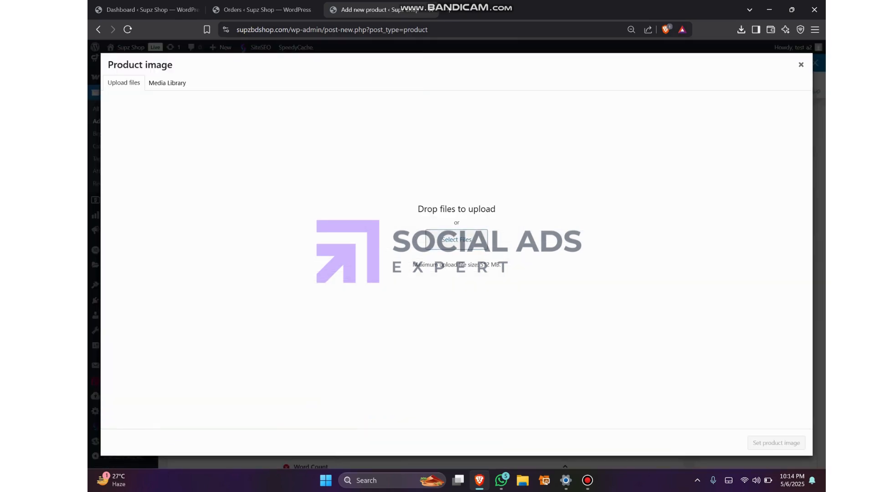
pyautogui.click(167, 82)
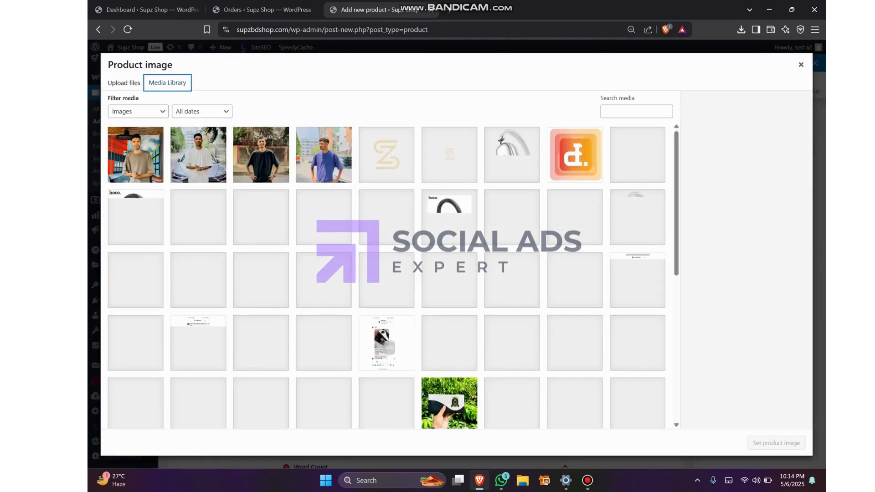
pyautogui.press('Return')
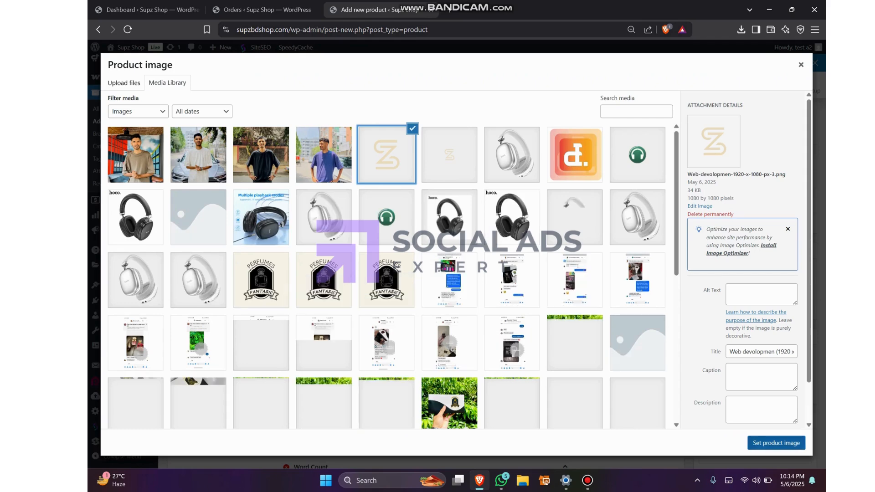
pyautogui.press('Escape')
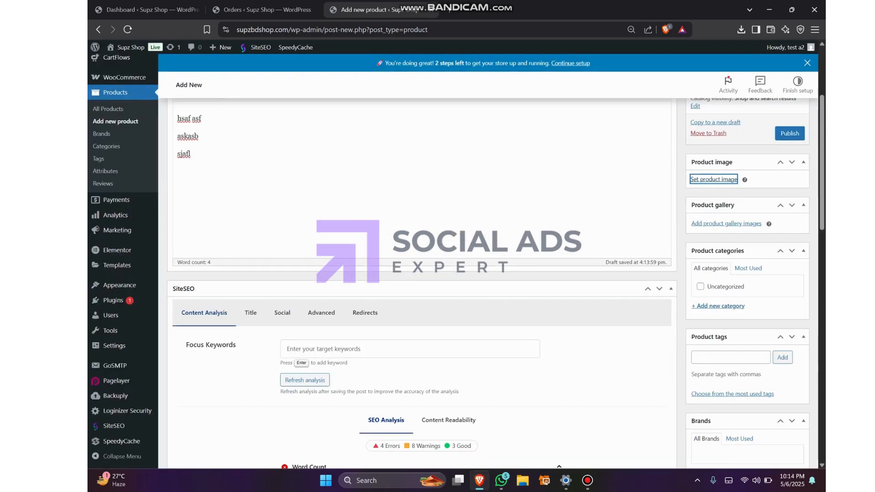
# Set the product's regular price to 700 and its sale price to 560
pyautogui.scroll(-15, 419, 273)
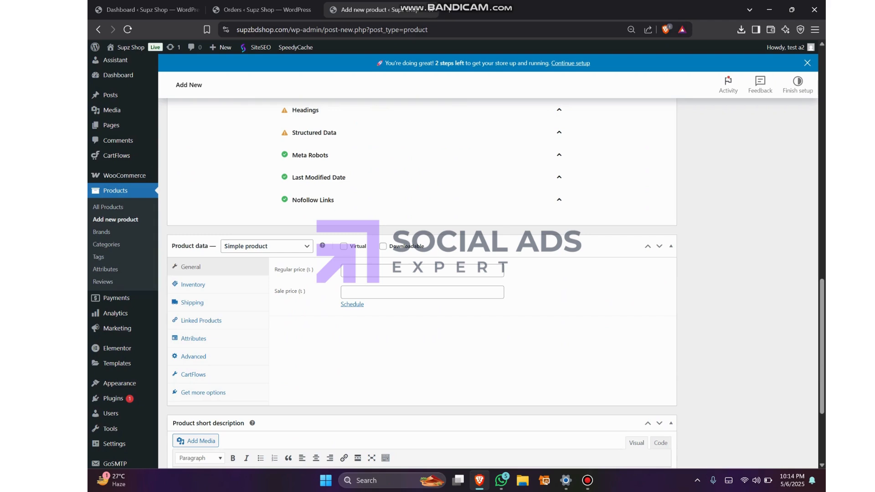
pyautogui.click(422, 271)
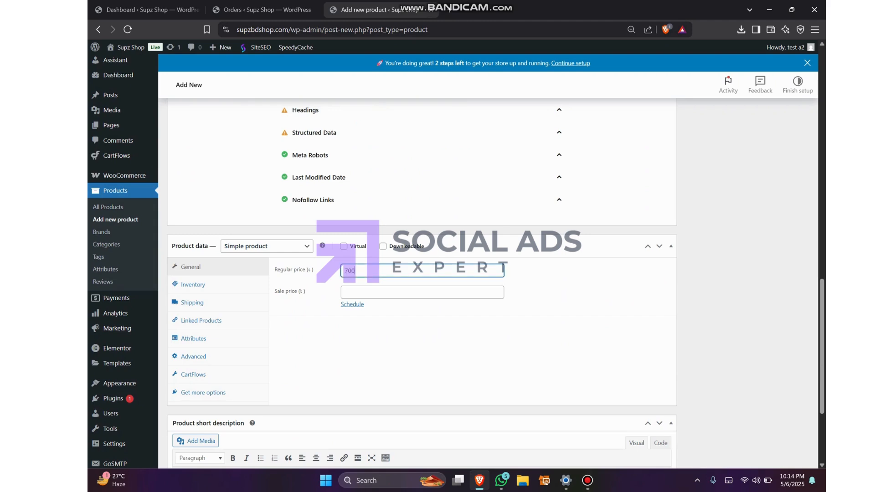
pyautogui.click(422, 292)
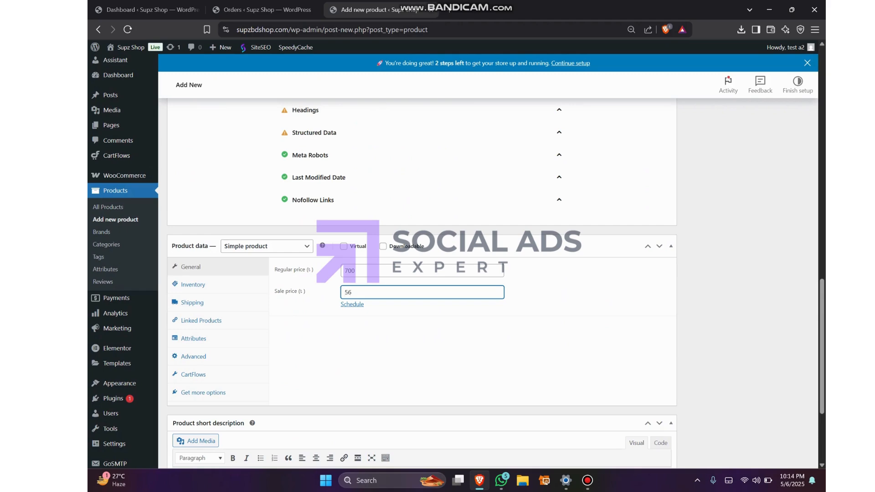
# Publish the new product
pyautogui.scroll(-3, 422, 292)
pyautogui.scroll(15, 422, 292)
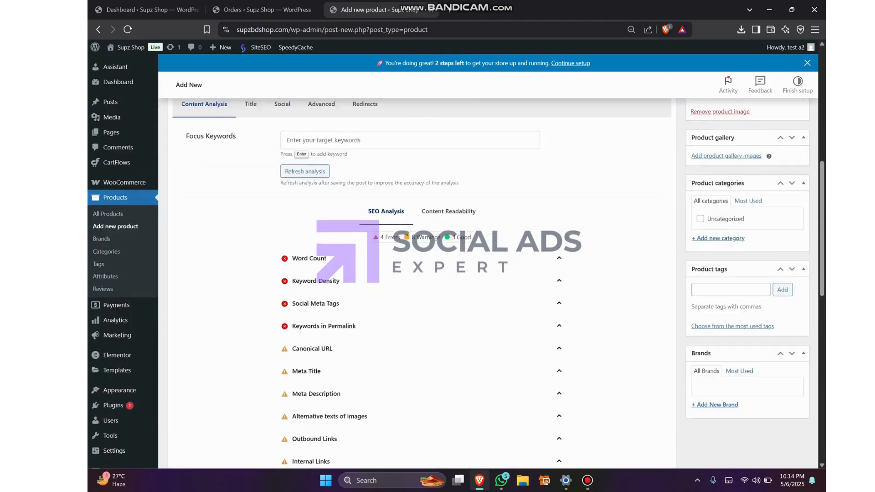
pyautogui.scroll(2, 422, 292)
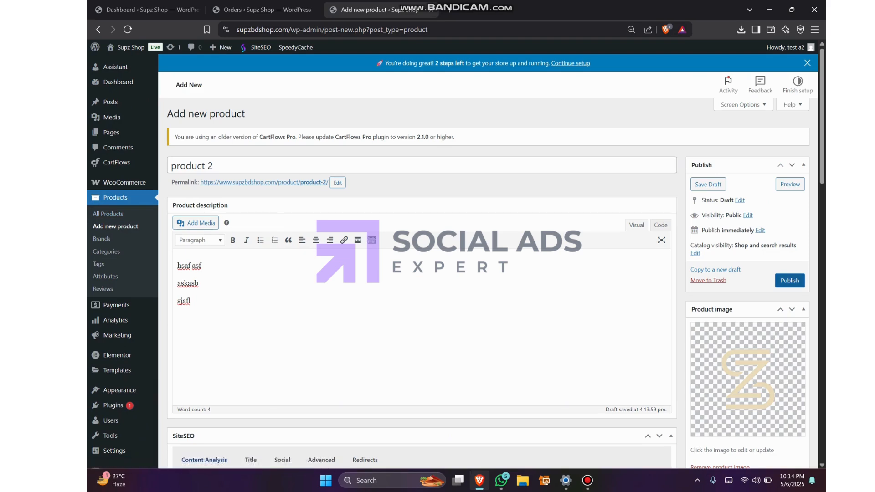
pyautogui.moveTo(221, 165); pyautogui.dragTo(172, 167)
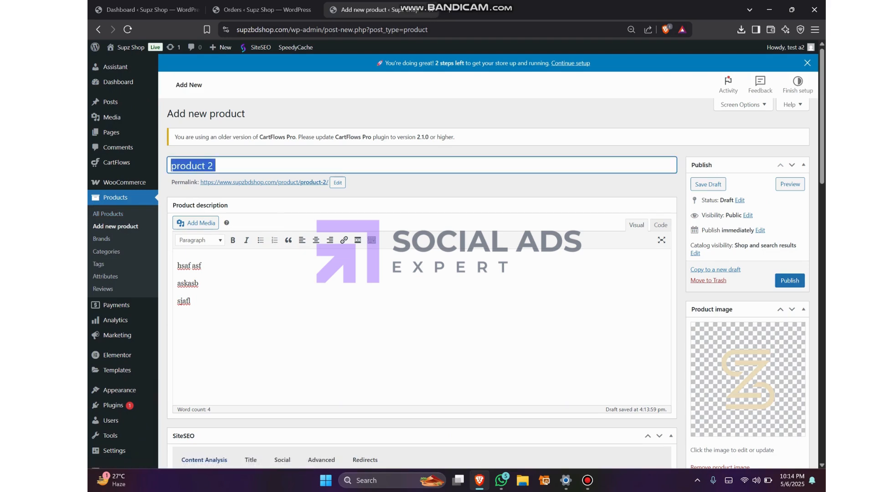
pyautogui.click(790, 280)
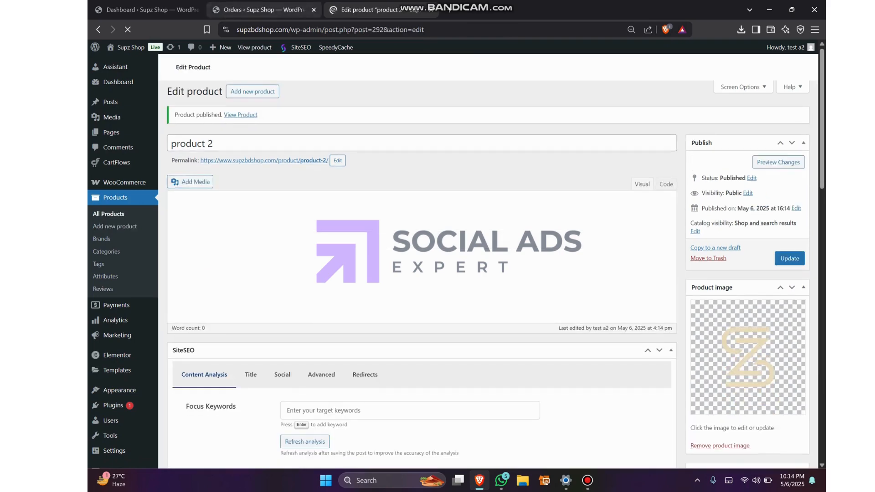
# Open the list of all products and the CartFlows funnels list in its own browser tab
pyautogui.click(268, 10)
pyautogui.hotkey('ctrl', 'Tab')
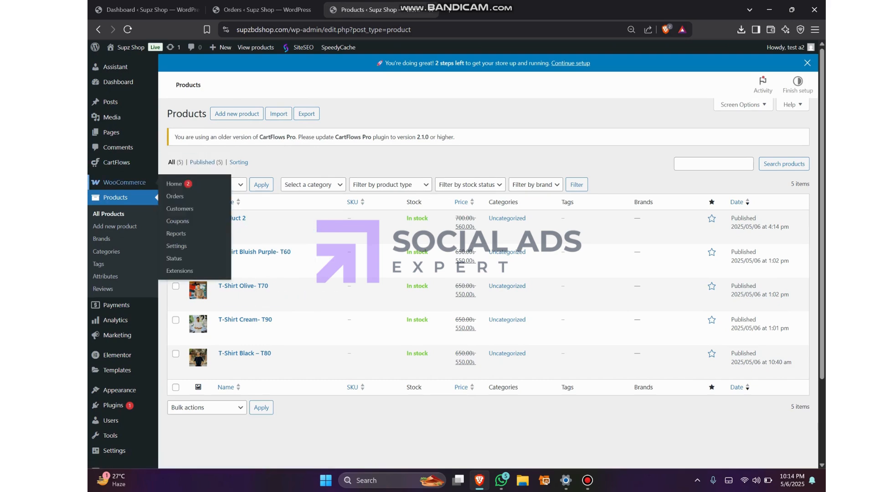
pyautogui.moveTo(116, 163)
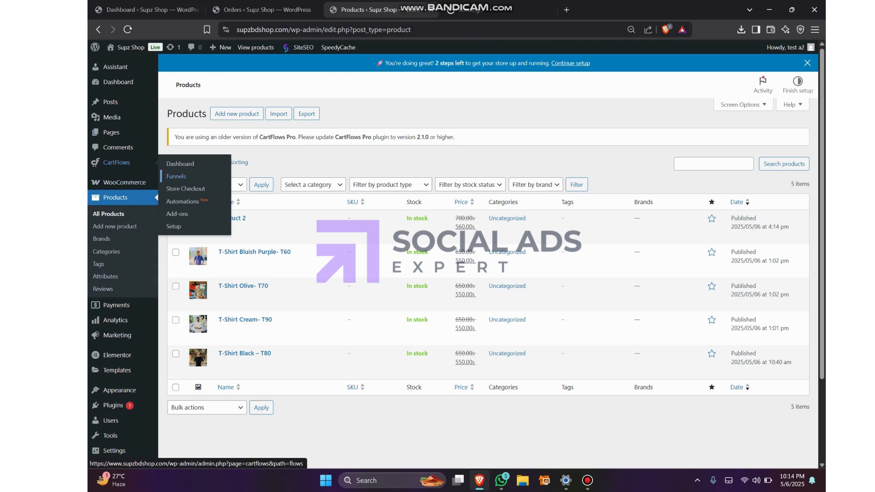
pyautogui.click(176, 176)
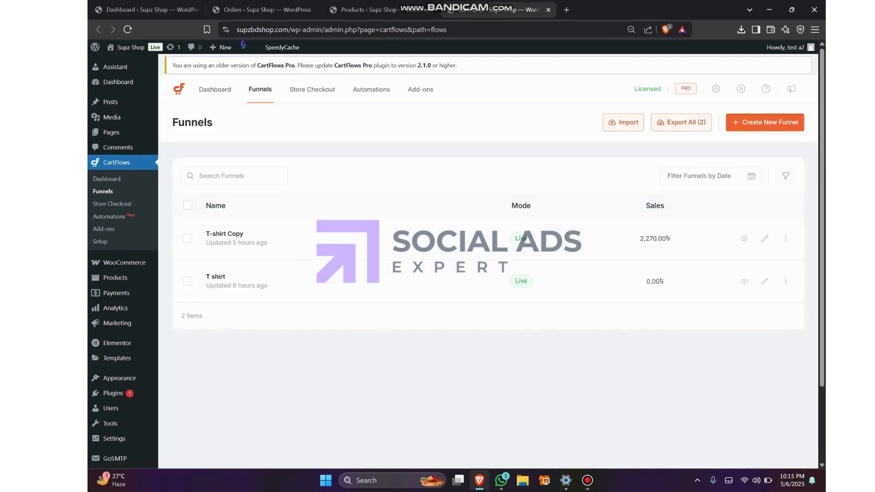
# View the live page of the T-shirt Copy funnel and examine its product cards, product selection, billing form and shipping options
pyautogui.click(744, 239)
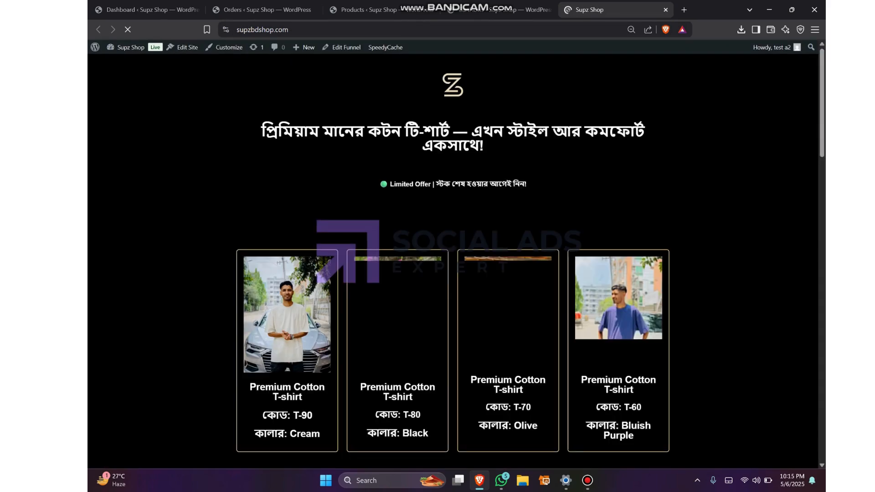
pyautogui.scroll(-10, 453, 255)
pyautogui.scroll(-14, 453, 256)
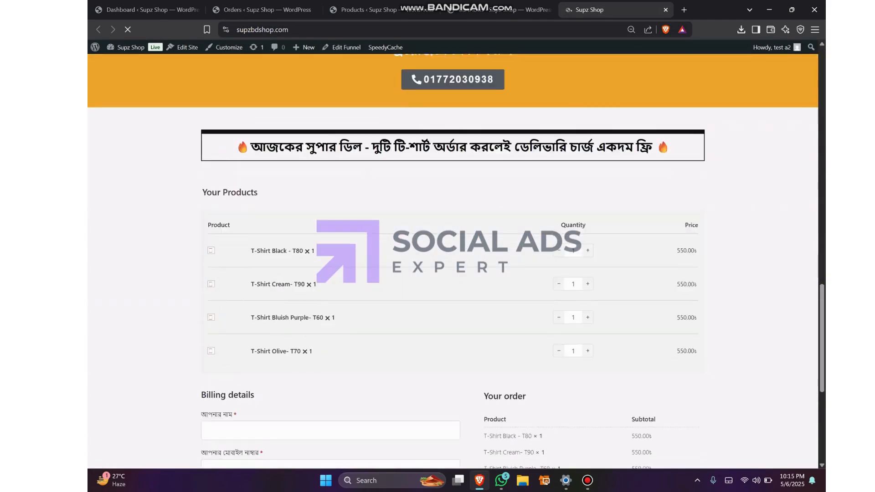
pyautogui.scroll(9, 452, 255)
pyautogui.scroll(-9, 453, 255)
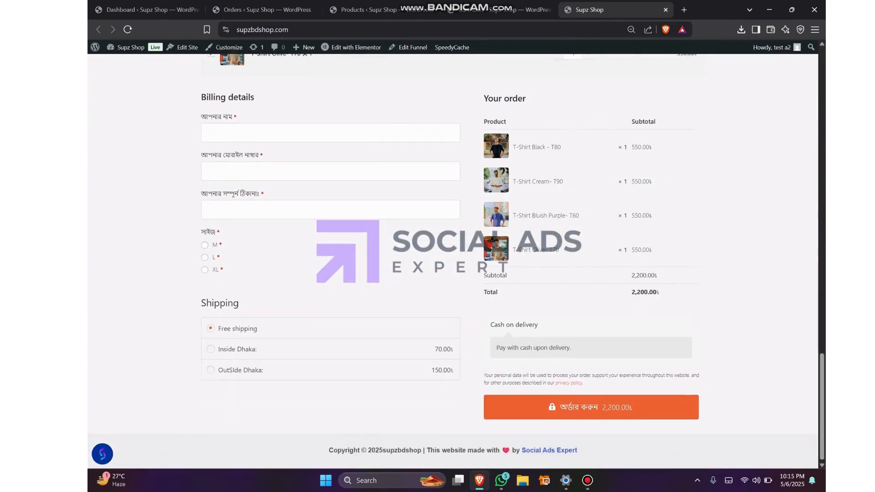
pyautogui.scroll(15, 453, 255)
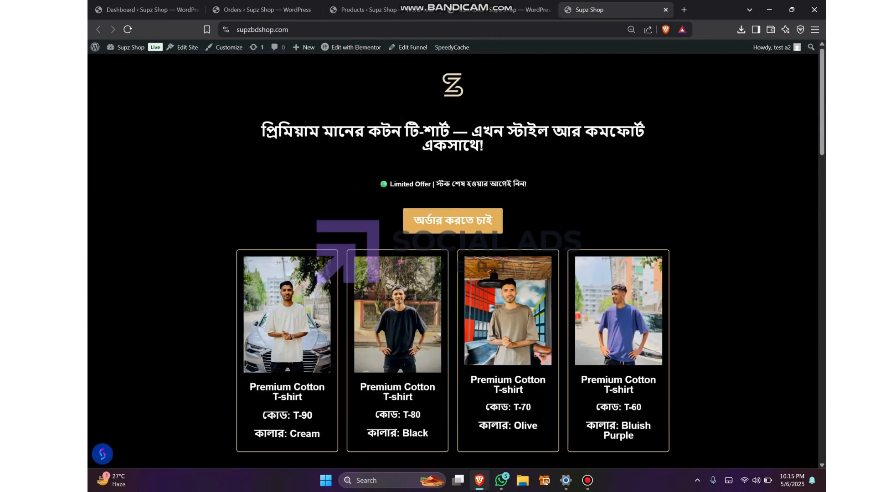
# Return to the funnels list and open the settings of the "tshirt" checkout step in the T-shirt Copy funnel
pyautogui.click(497, 10)
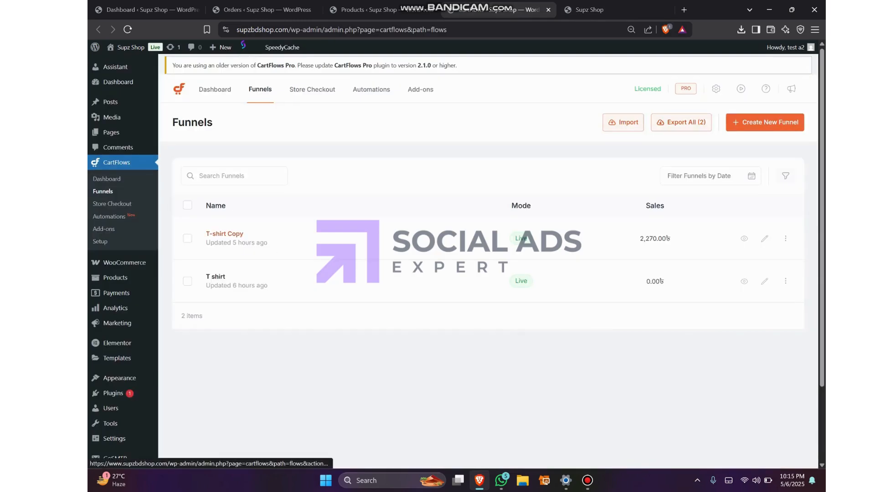
pyautogui.click(225, 233)
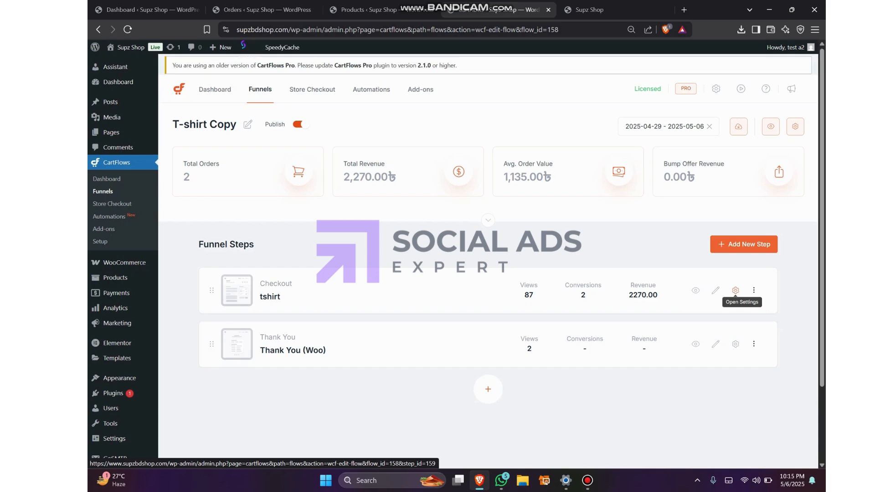
pyautogui.click(736, 290)
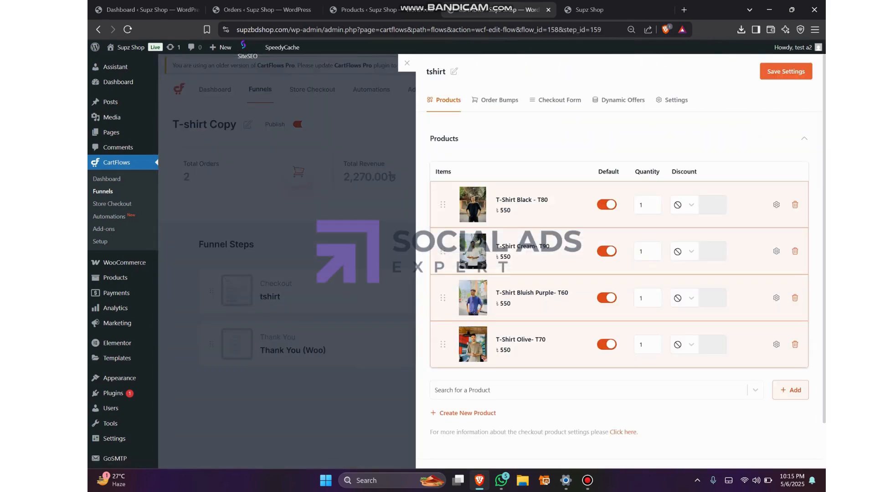
# Find "product 2" and add it to the products of the tshirt checkout step
pyautogui.scroll(-1, 620, 255)
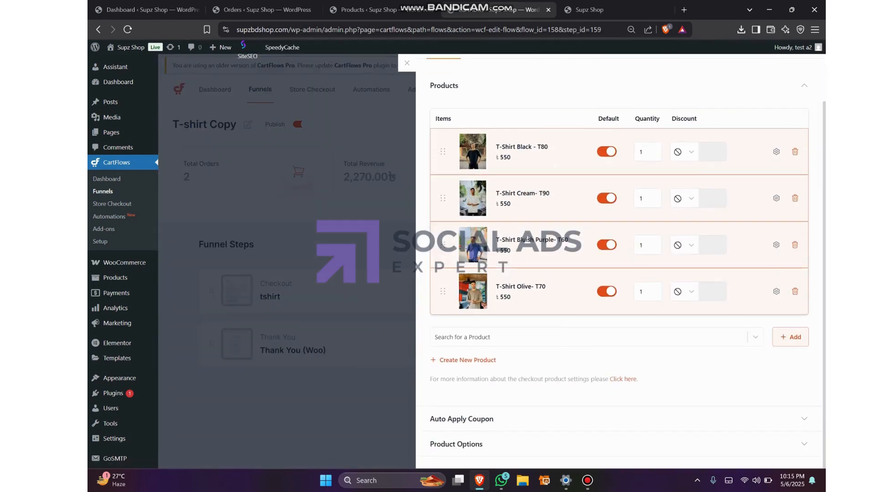
pyautogui.click(478, 337)
pyautogui.write('product 2')
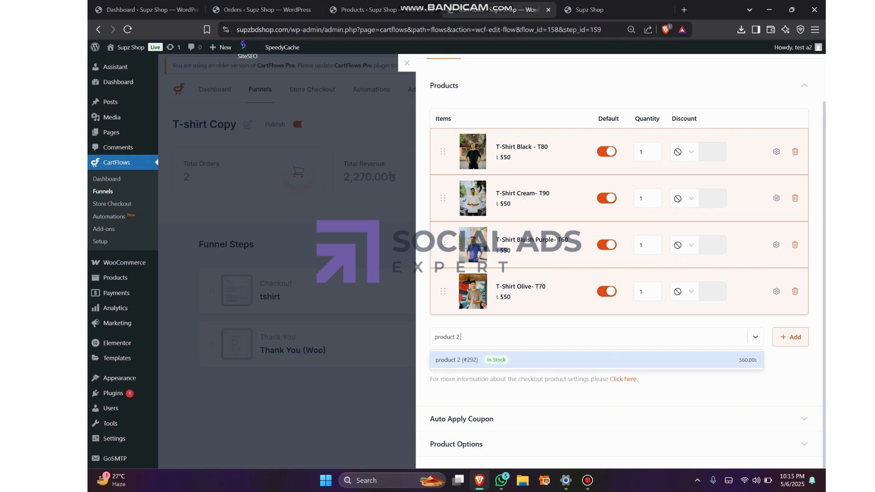
pyautogui.press('Return')
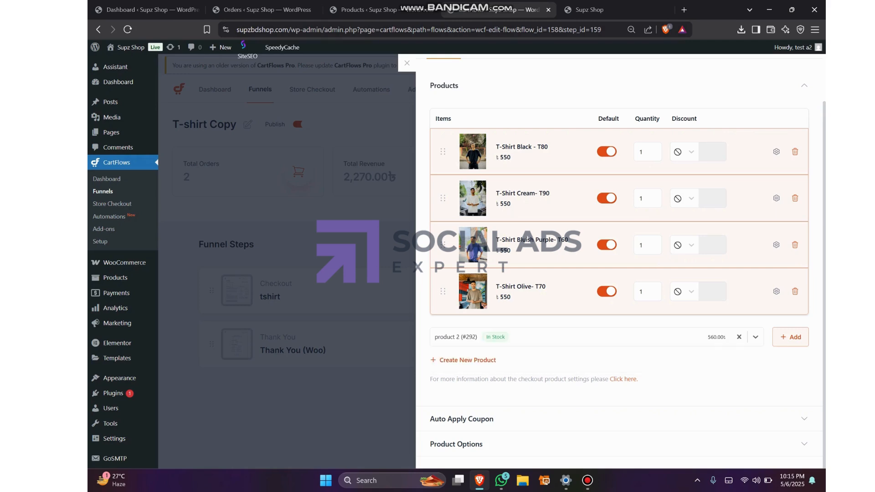
pyautogui.click(790, 337)
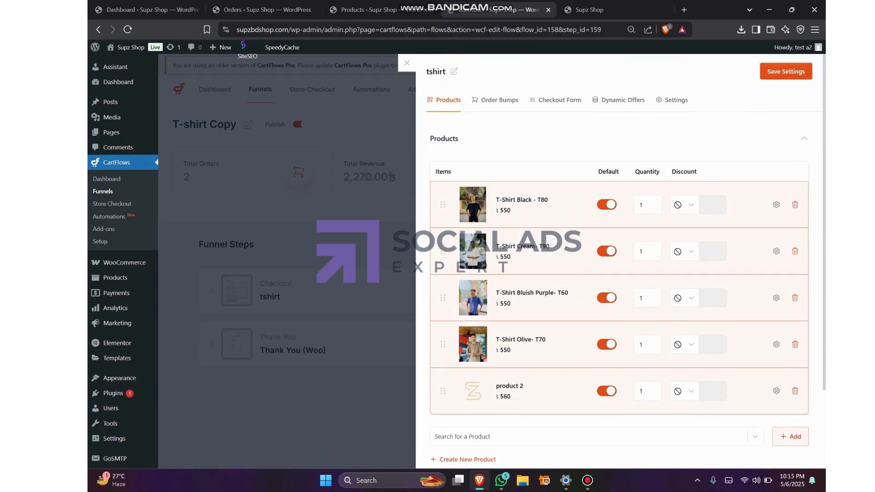
# Remove product 2 from the products of the tshirt checkout step
pyautogui.scroll(-2, 620, 259)
pyautogui.click(795, 291)
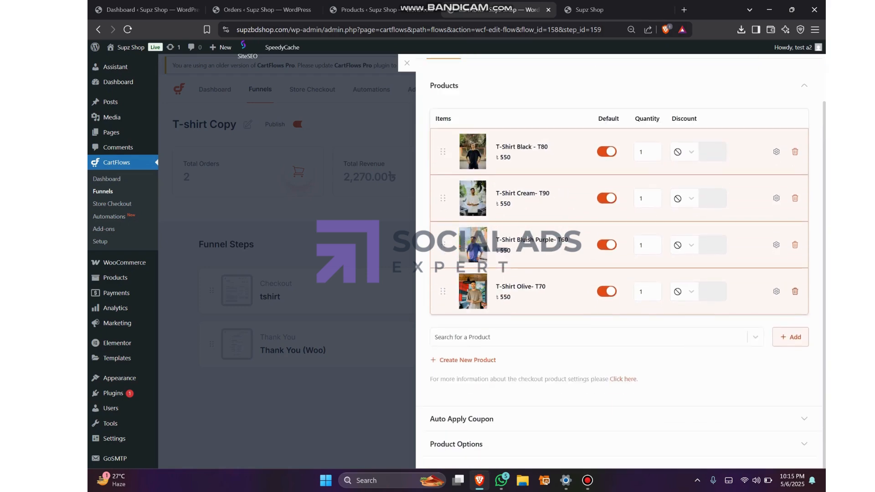